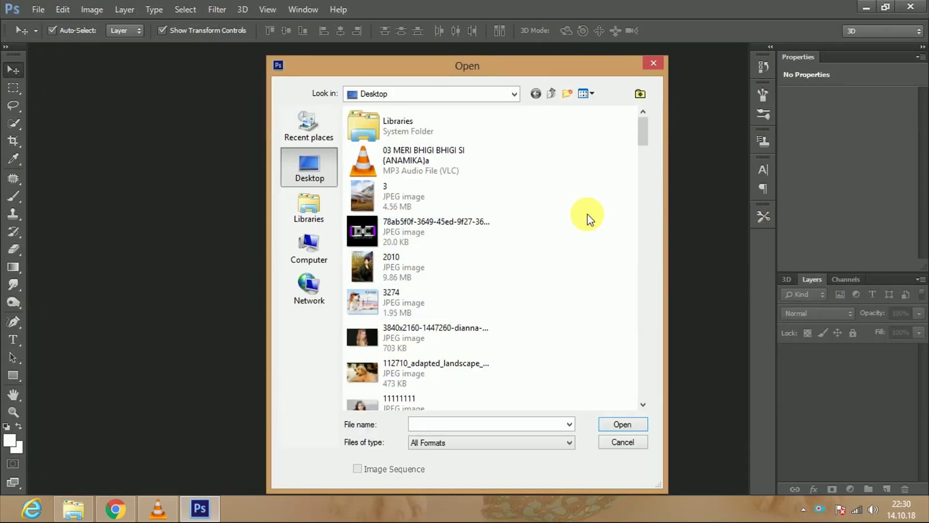
# Step: Open 11111111.jpg and select the Background Eraser Tool from the eraser group
pyautogui.click(436, 216)
pyautogui.click(620, 422)
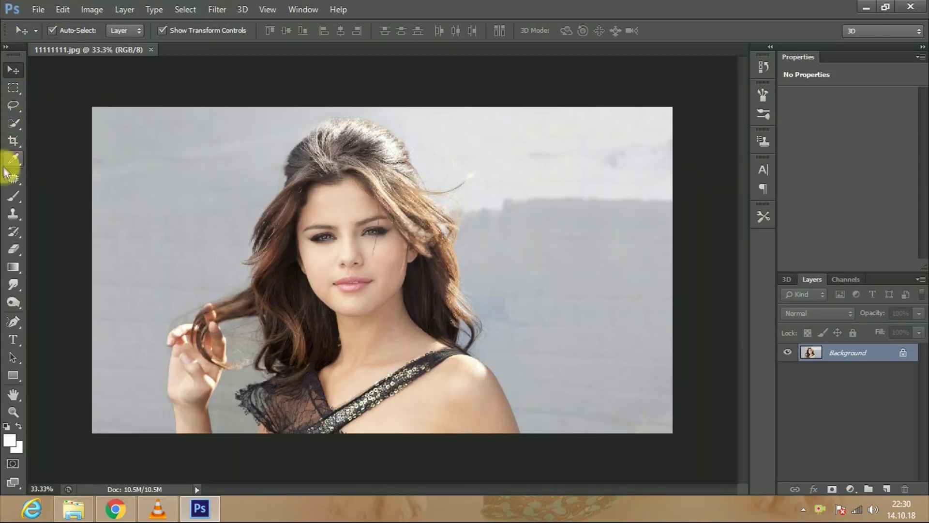
pyautogui.click(17, 213)
pyautogui.click(19, 254)
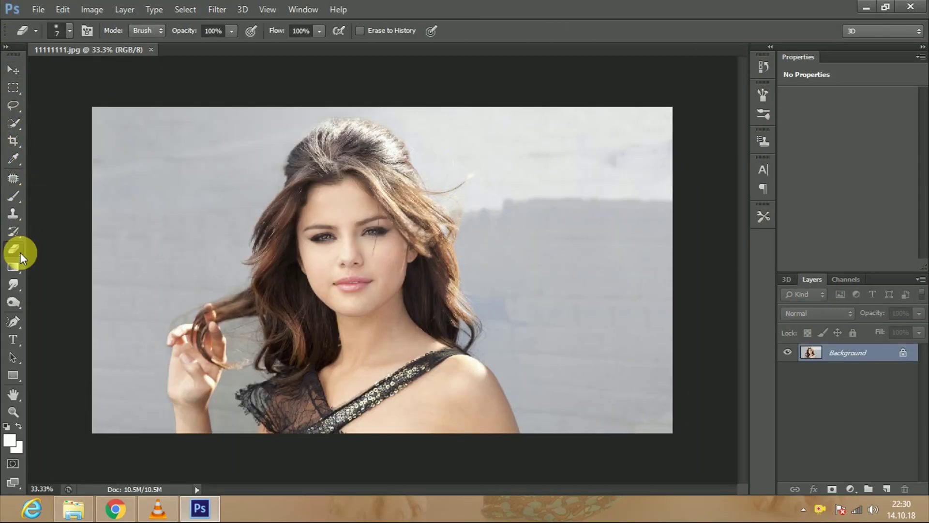
pyautogui.rightClick(19, 255)
pyautogui.click(92, 257)
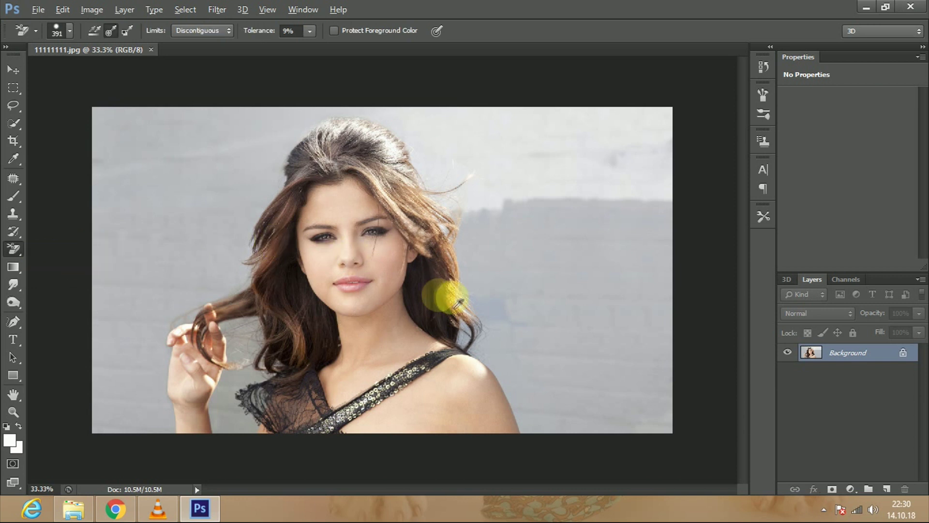
# Step: Erase the grey wall on both sides of the woman with the 391-size Background Eraser
pyautogui.moveTo(459, 303); pyautogui.dragTo(644, 332)
pyautogui.moveTo(531, 275)
pyautogui.mouseDown()
pyautogui.moveTo(572, 314)
pyautogui.moveTo(620, 443)
pyautogui.moveTo(545, 296)
pyautogui.moveTo(549, 203)
pyautogui.moveTo(535, 208)
pyautogui.moveTo(473, 160)
pyautogui.moveTo(535, 301)
pyautogui.moveTo(415, 135)
pyautogui.moveTo(247, 195)
pyautogui.moveTo(297, 168)
pyautogui.mouseUp()
pyautogui.moveTo(384, 133)
pyautogui.mouseDown()
pyautogui.moveTo(242, 208)
pyautogui.moveTo(273, 288)
pyautogui.mouseUp()
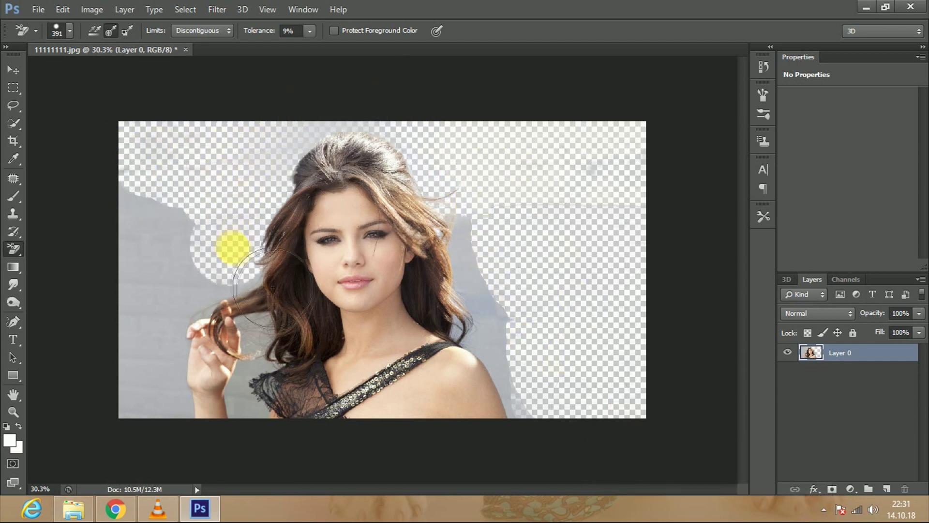
pyautogui.moveTo(240, 320); pyautogui.dragTo(208, 203)
pyautogui.scroll(5, 425, 260)
# Step: Shrink the eraser to 102 and erase grey beside the hair edge and shoulder
pyautogui.rightClick(518, 234)
pyautogui.click(518, 212)
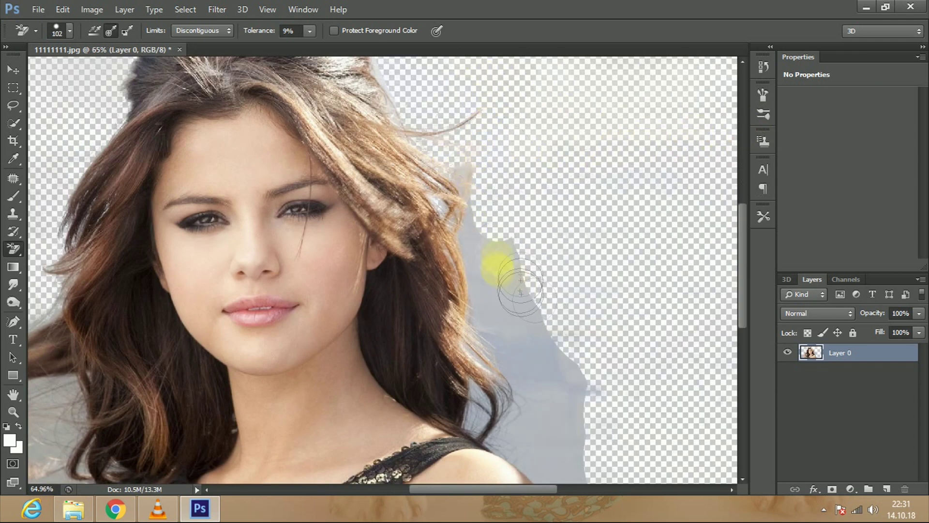
pyautogui.moveTo(520, 285); pyautogui.dragTo(477, 208)
pyautogui.moveTo(505, 327)
pyautogui.mouseDown()
pyautogui.moveTo(591, 415)
pyautogui.moveTo(530, 446)
pyautogui.mouseUp()
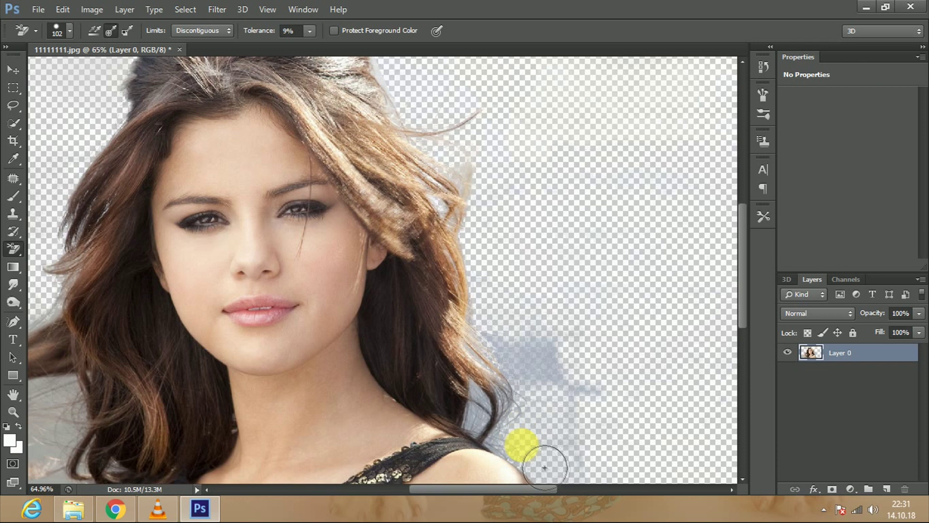
pyautogui.scroll(-3, 529, 446)
pyautogui.moveTo(602, 369); pyautogui.dragTo(591, 405)
pyautogui.moveTo(581, 362); pyautogui.dragTo(520, 316)
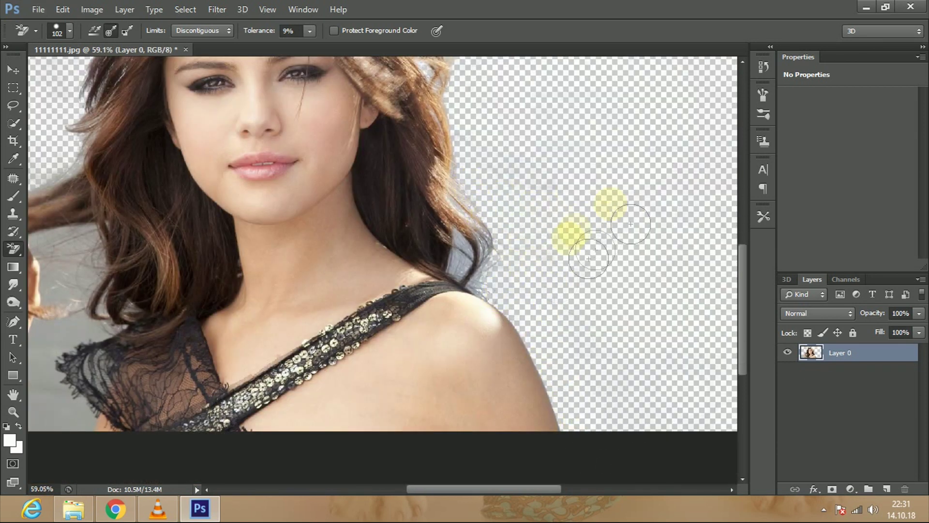
pyautogui.scroll(5, 484, 265)
pyautogui.moveTo(529, 395); pyautogui.dragTo(540, 358)
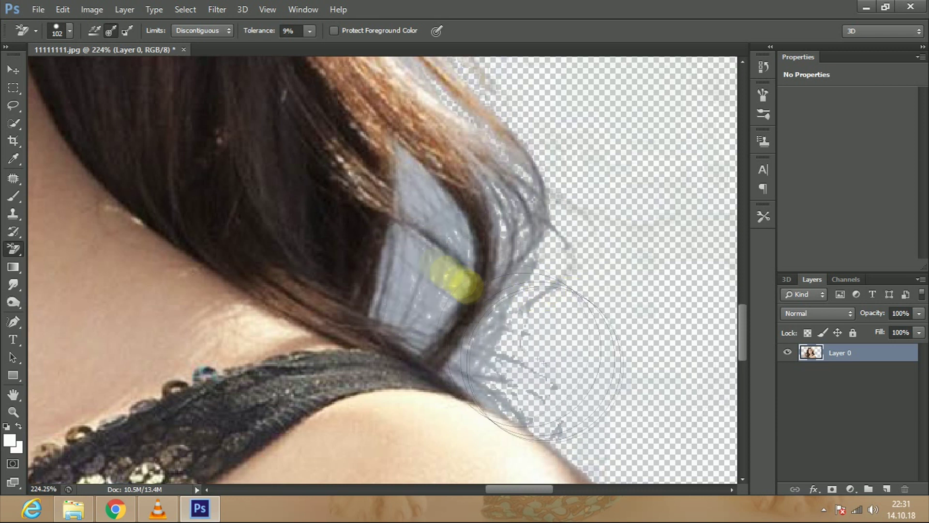
pyautogui.scroll(2, 450, 276)
# Step: With brush size 57 and 4% tolerance, erase grey inside the hair curls and right strands
pyautogui.rightClick(417, 250)
pyautogui.click(310, 30)
pyautogui.moveTo(494, 326)
pyautogui.mouseDown()
pyautogui.moveTo(519, 355)
pyautogui.moveTo(503, 479)
pyautogui.moveTo(489, 371)
pyautogui.moveTo(447, 410)
pyautogui.moveTo(512, 295)
pyautogui.mouseUp()
pyautogui.moveTo(517, 328); pyautogui.dragTo(453, 280)
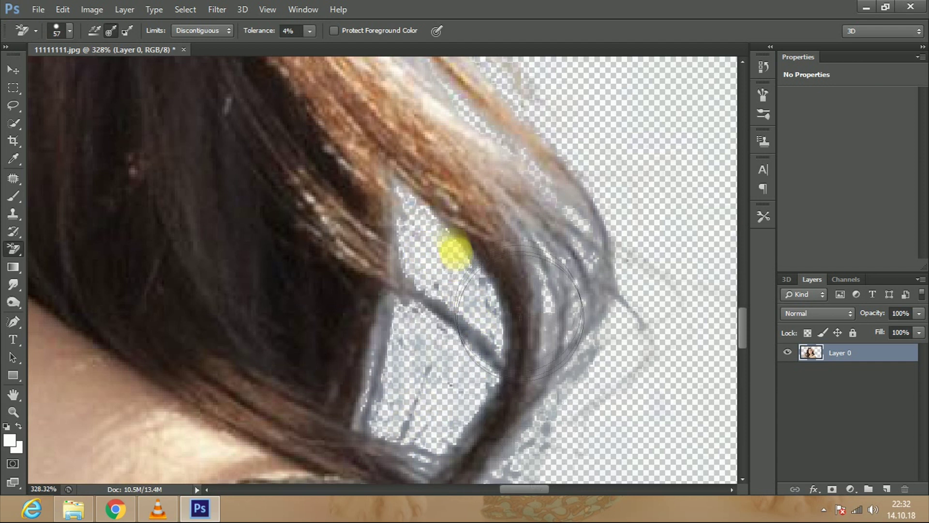
pyautogui.moveTo(540, 400); pyautogui.dragTo(644, 334)
pyautogui.scroll(5, 656, 399)
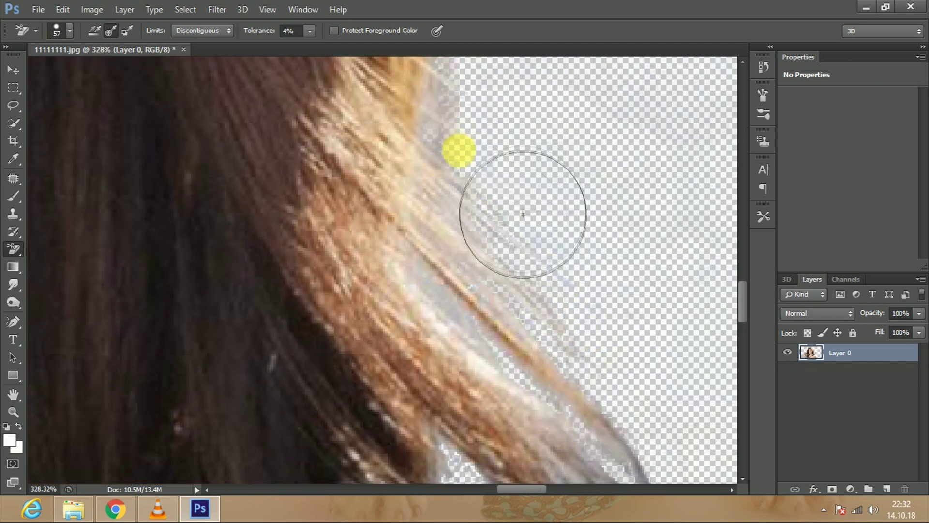
pyautogui.scroll(5, 612, 353)
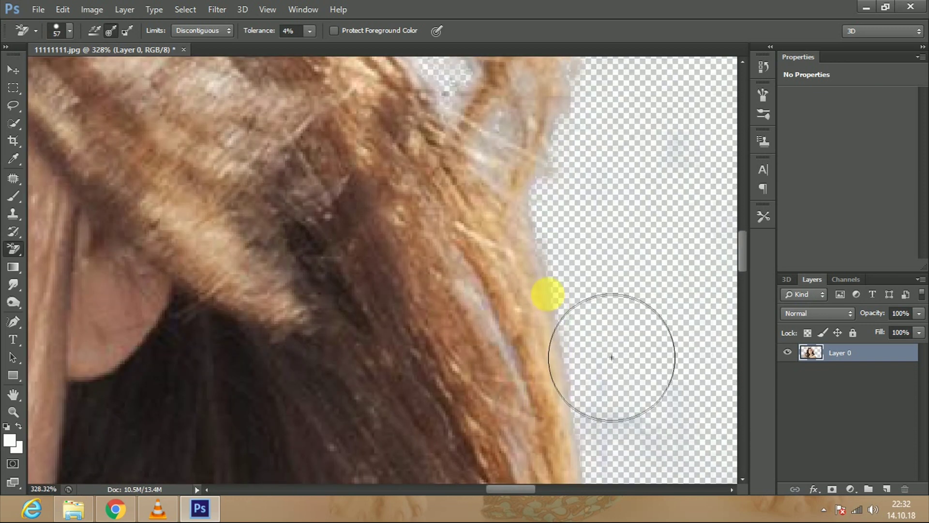
pyautogui.scroll(5, 591, 166)
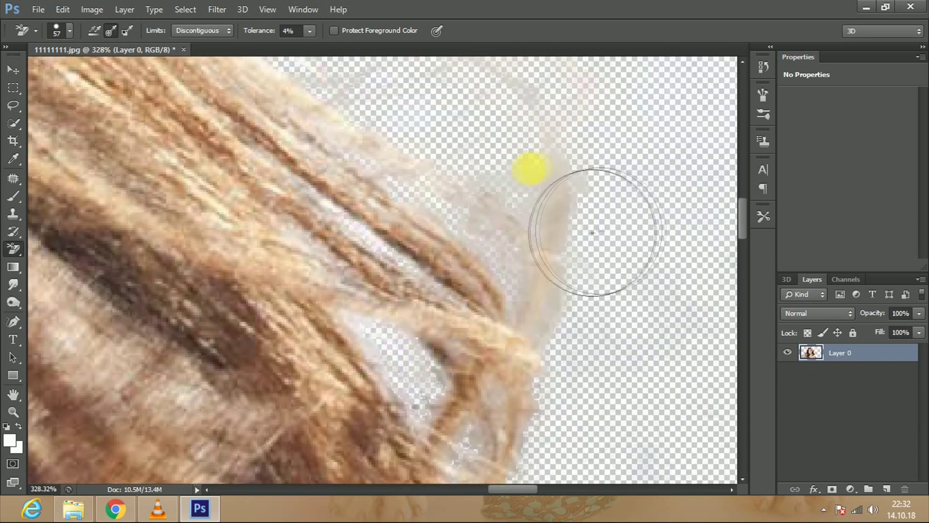
pyautogui.moveTo(592, 232); pyautogui.dragTo(609, 279)
pyautogui.scroll(5, 388, 250)
pyautogui.scroll(5, 414, 119)
pyautogui.moveTo(457, 277); pyautogui.dragTo(497, 297)
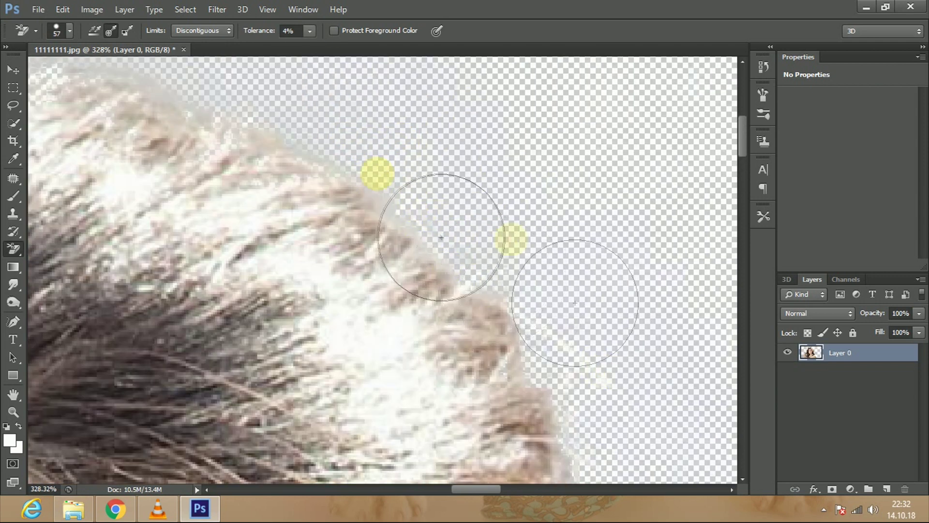
pyautogui.scroll(3, 441, 237)
pyautogui.scroll(3, 433, 320)
# Step: Raise tolerance to 9% and erase backdrop around the top of the hair and left side
pyautogui.moveTo(310, 31); pyautogui.dragTo(313, 45)
pyautogui.moveTo(400, 261); pyautogui.dragTo(623, 290)
pyautogui.moveTo(560, 249)
pyautogui.mouseDown()
pyautogui.moveTo(341, 433)
pyautogui.moveTo(290, 373)
pyautogui.moveTo(488, 327)
pyautogui.mouseUp()
pyautogui.moveTo(382, 149); pyautogui.dragTo(426, 208)
pyautogui.moveTo(312, 343); pyautogui.dragTo(166, 436)
# Step: Zoom out to the whole image and set the eraser brush size to 285
pyautogui.hotkey('ctrl', '0')
pyautogui.rightClick(285, 197)
pyautogui.write('285')
pyautogui.press('Return')
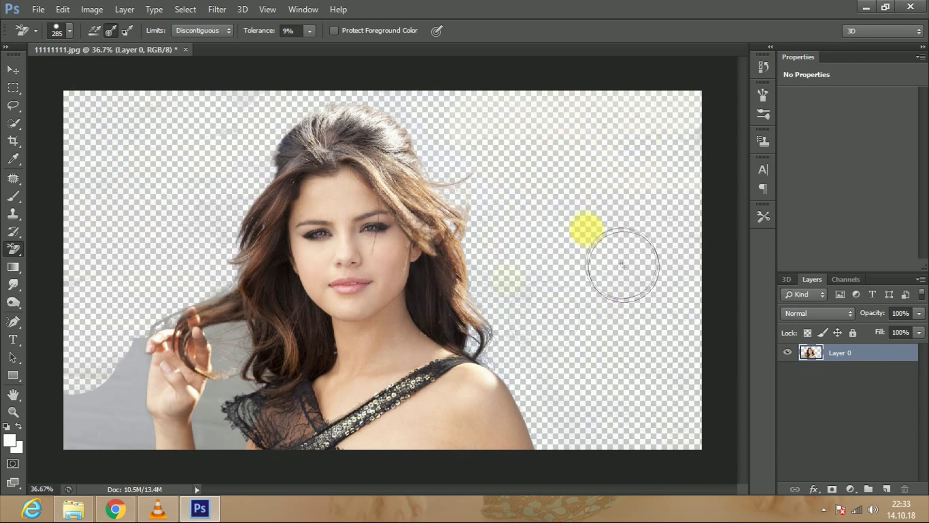
# Step: Erase the grey strip along the bottom-left and between the strands right of the hand
pyautogui.scroll(5, 213, 328)
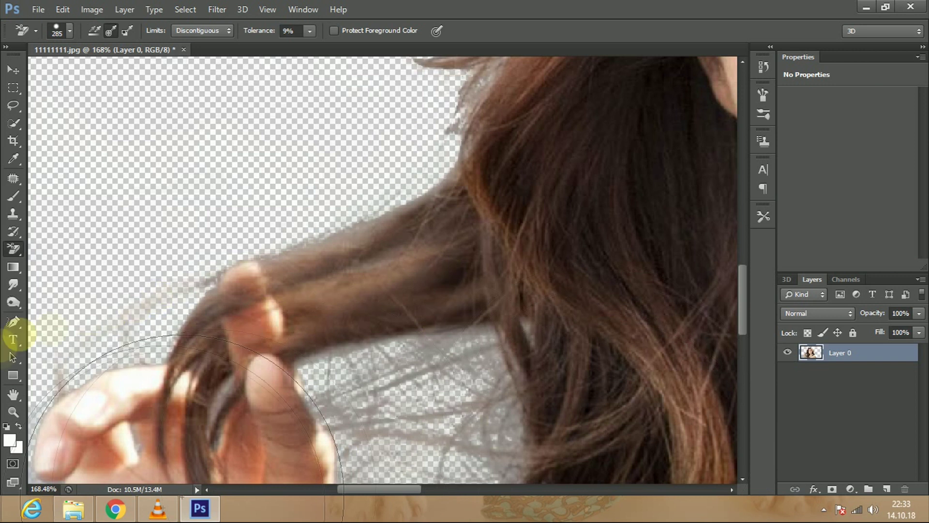
pyautogui.moveTo(424, 343); pyautogui.dragTo(634, 404)
pyautogui.scroll(-2, 635, 404)
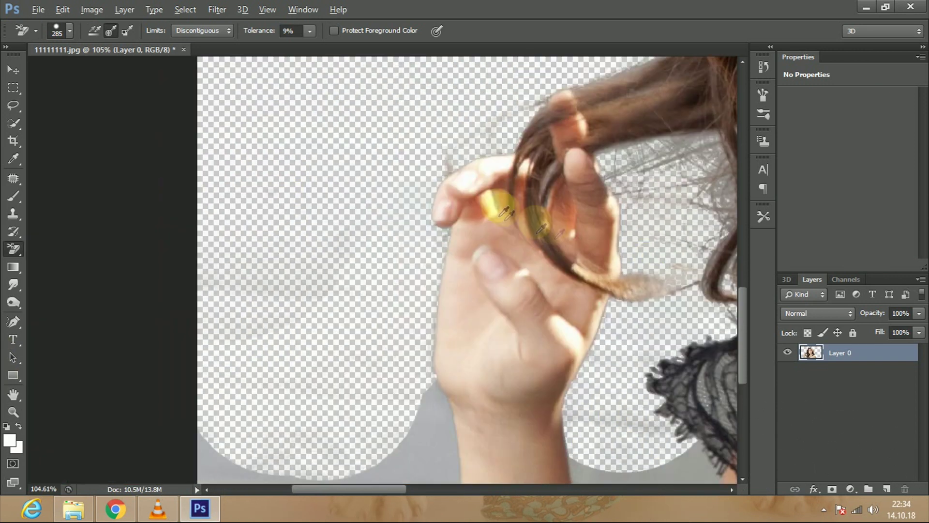
pyautogui.scroll(-1, 687, 416)
pyautogui.moveTo(414, 380); pyautogui.dragTo(343, 387)
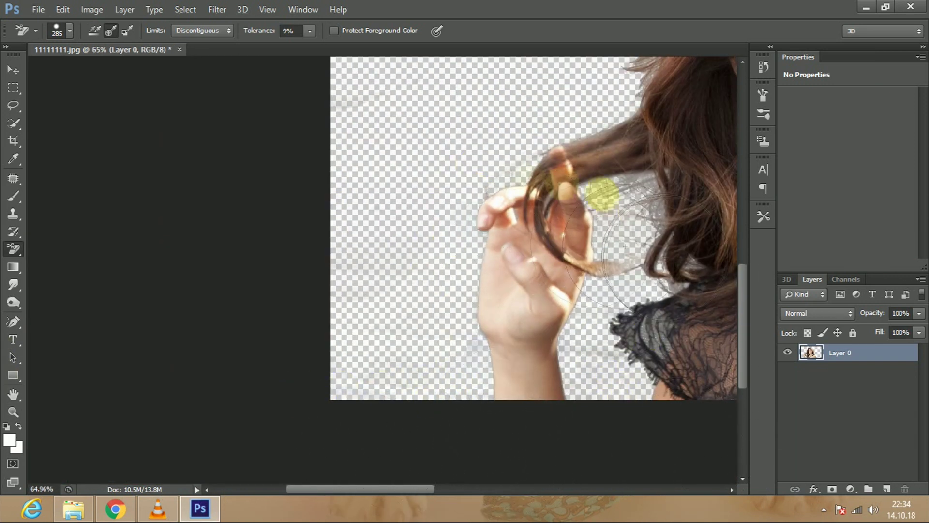
pyautogui.moveTo(620, 228); pyautogui.dragTo(712, 368)
pyautogui.moveTo(673, 263)
pyautogui.mouseDown()
pyautogui.moveTo(129, 150)
pyautogui.moveTo(410, 173)
pyautogui.mouseUp()
pyautogui.scroll(-3, 461, 150)
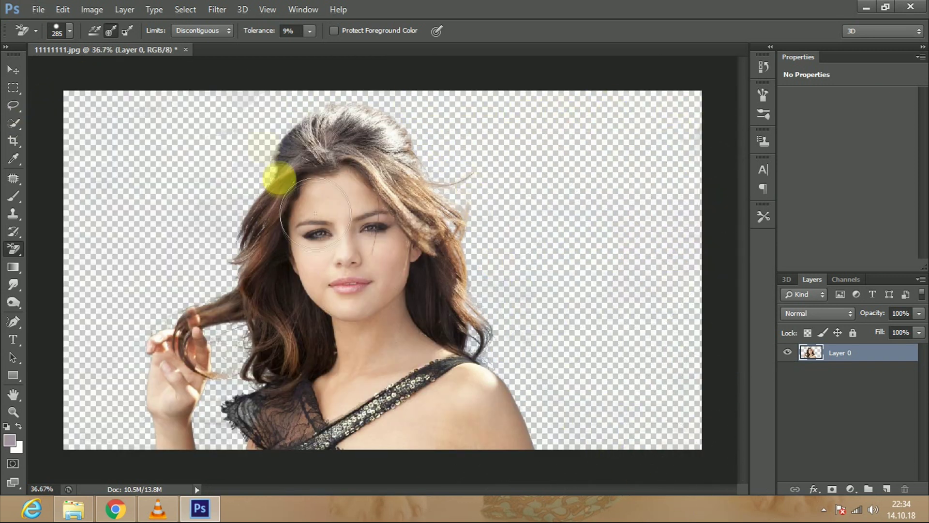
pyautogui.scroll(4, 316, 213)
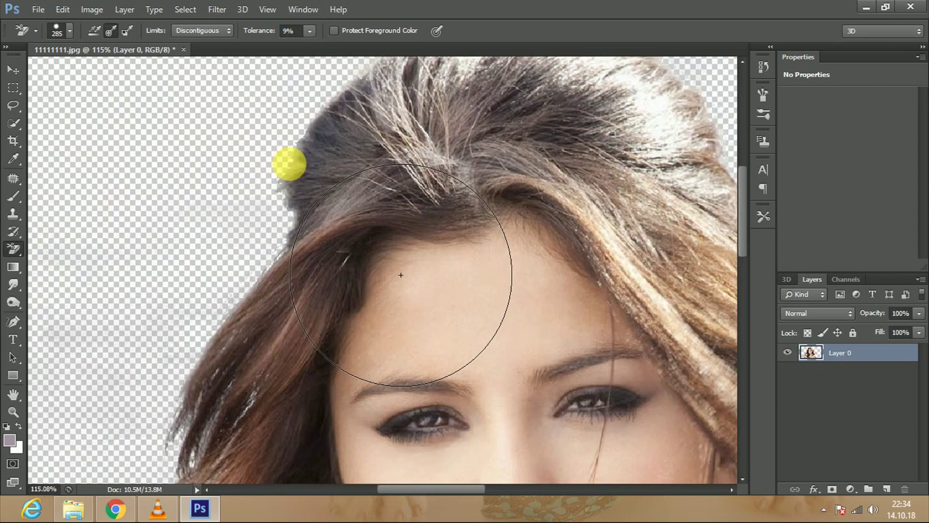
pyautogui.scroll(3, 217, 194)
# Step: Reduce the eraser to 45, review the nearly transparent backdrop, and switch to the Move tool
pyautogui.rightClick(385, 275)
pyautogui.press('Return')
pyautogui.scroll(-3, 436, 63)
pyautogui.scroll(-2, 452, 145)
pyautogui.scroll(4, 432, 55)
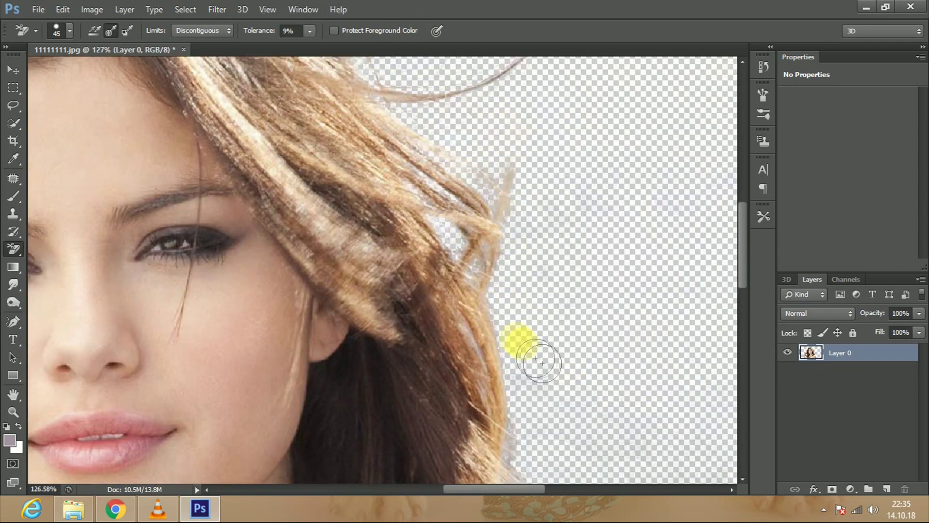
pyautogui.scroll(-5, 542, 362)
pyautogui.press('v')
pyautogui.scroll(1, 362, 245)
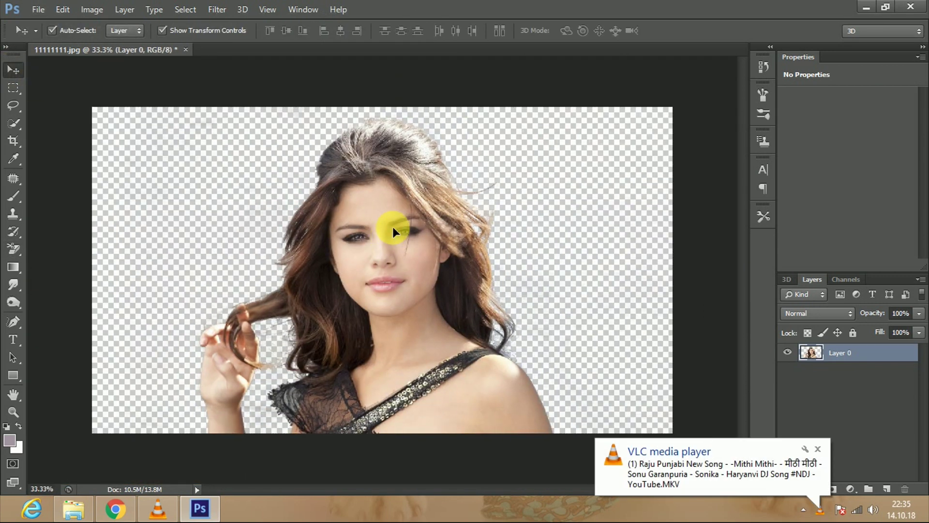
# Step: Open the flower-garden background image-159665602.jpg and dismiss the locked-layer warning
pyautogui.hotkey('ctrl', 'o')
pyautogui.scroll(-5, 560, 201)
pyautogui.doubleClick(484, 205)
pyautogui.click(391, 185)
pyautogui.press('Return')
# Step: Drop the cut-out portrait onto the flower background and enlarge it to about 64% to fill the frame
pyautogui.moveTo(391, 185)
pyautogui.mouseDown()
pyautogui.moveTo(298, 58)
pyautogui.moveTo(435, 145)
pyautogui.mouseUp()
pyautogui.moveTo(202, 177); pyautogui.dragTo(450, 317)
pyautogui.moveTo(552, 373); pyautogui.dragTo(396, 297)
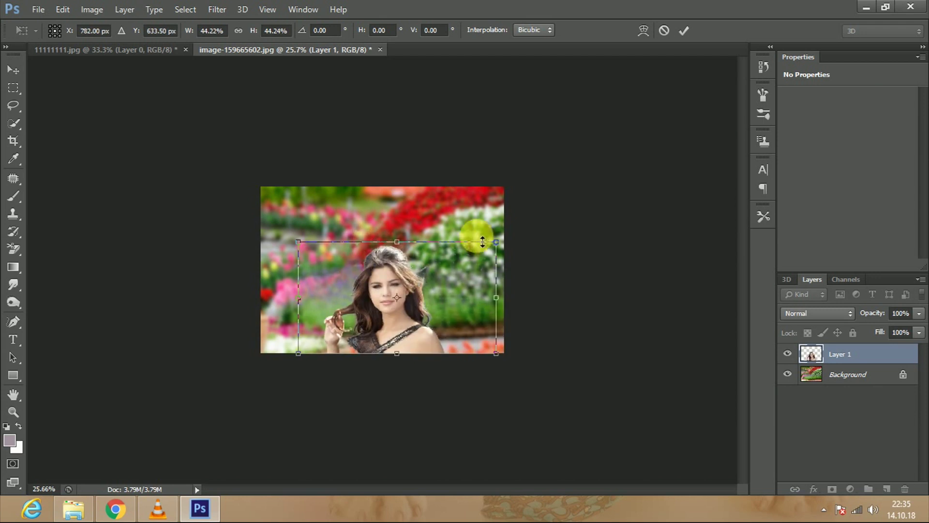
pyautogui.moveTo(483, 241); pyautogui.dragTo(539, 197)
pyautogui.hotkey('ctrl', '-')
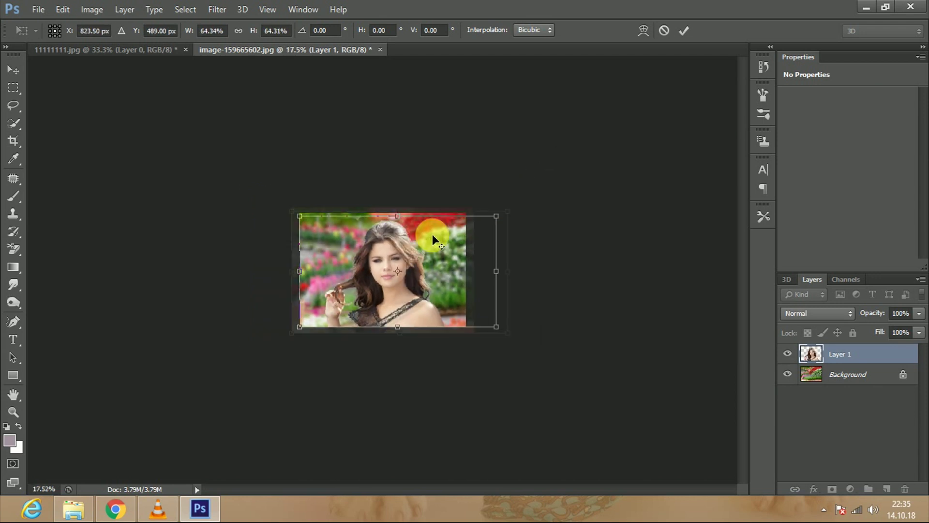
pyautogui.hotkey('ctrl', '0')
pyautogui.press('Return')
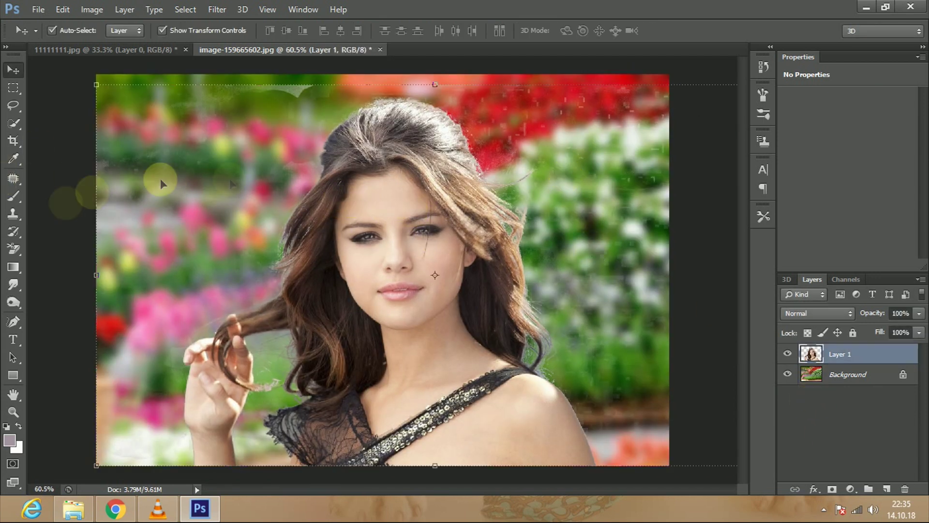
pyautogui.rightClick(13, 248)
# Step: Erase leftover grey near the portrait's top-left with the plain Eraser at size 143, adjusting opacity
pyautogui.click(68, 245)
pyautogui.rightClick(211, 211)
pyautogui.click(239, 171)
pyautogui.moveTo(230, 121); pyautogui.dragTo(253, 149)
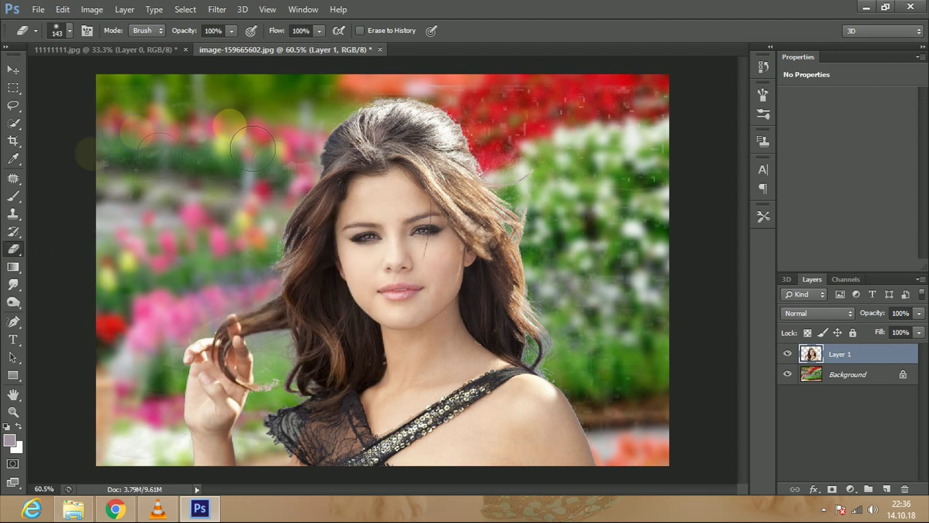
pyautogui.moveTo(231, 31); pyautogui.dragTo(249, 56)
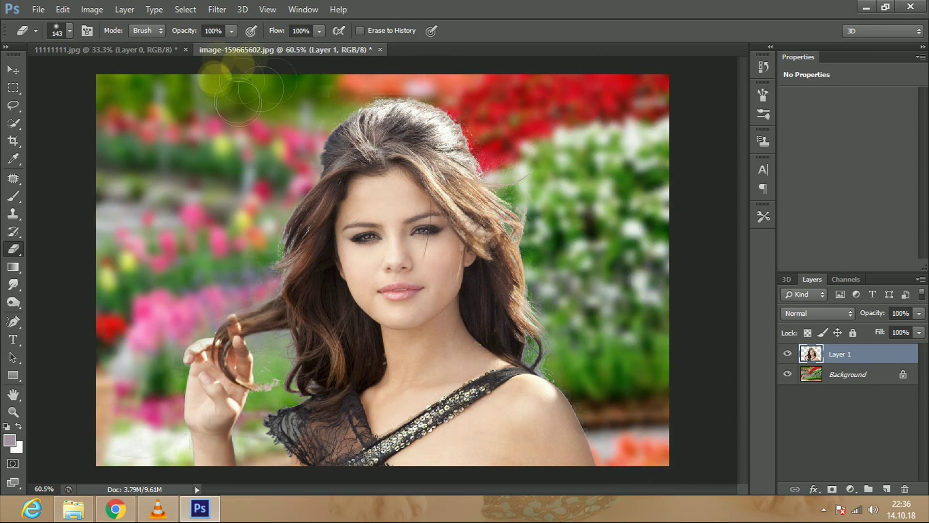
# Step: Set the eraser brush to 30 and bring the top of the hair edge into view
pyautogui.scroll(5, 459, 84)
pyautogui.rightClick(487, 167)
pyautogui.doubleClick(529, 261)
pyautogui.moveTo(332, 140); pyautogui.dragTo(623, 201)
pyautogui.moveTo(359, 182); pyautogui.dragTo(262, 295)
pyautogui.hscroll(5, 533, 239)
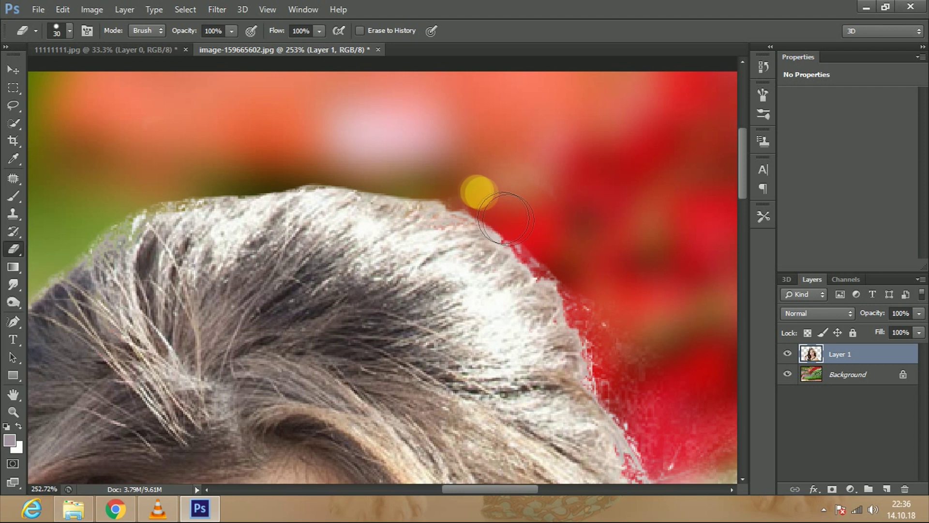
pyautogui.scroll(-4, 644, 348)
pyautogui.hscroll(4, 491, 224)
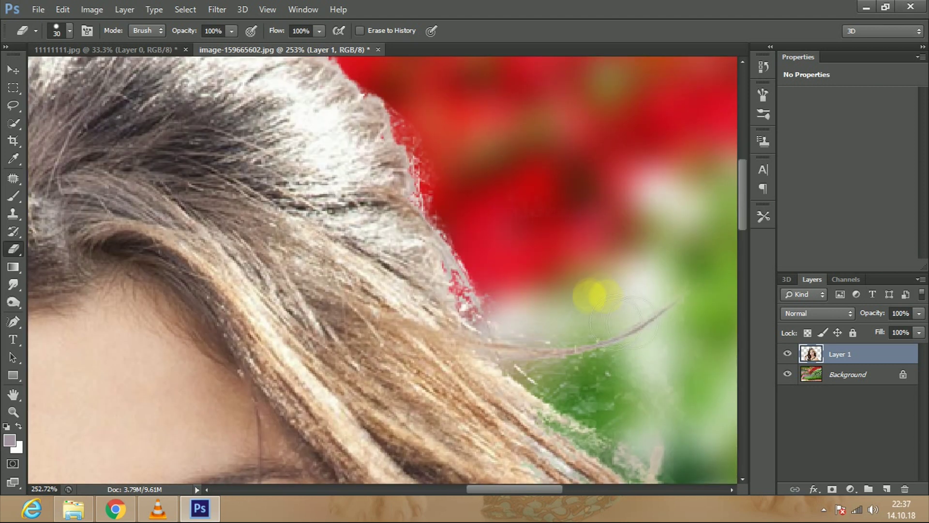
pyautogui.scroll(-3, 625, 322)
pyautogui.hscroll(3, 625, 322)
# Step: With a smaller brush, erase the grey fringe along the shoulder and hair edge
pyautogui.press('[')
pyautogui.press('[')
pyautogui.press('[')
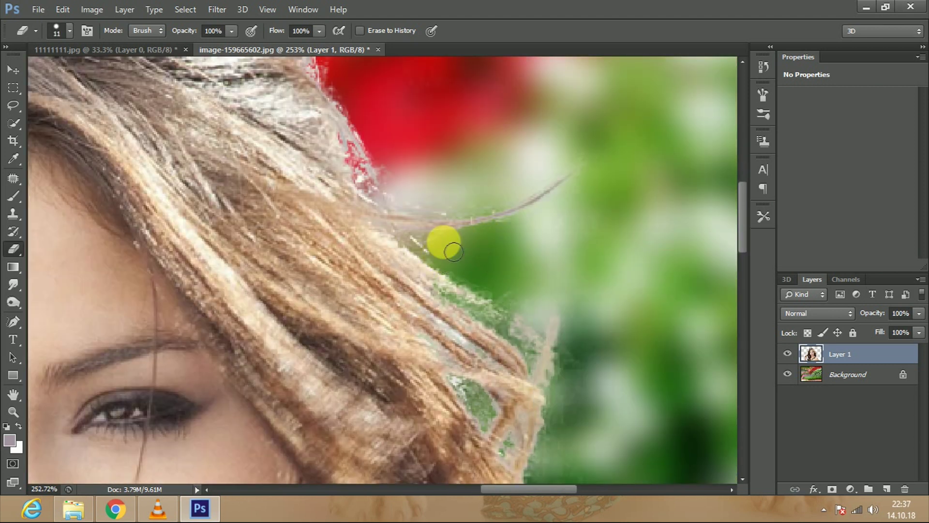
pyautogui.scroll(-3, 519, 317)
pyautogui.scroll(-3, 518, 317)
pyautogui.scroll(-3, 601, 302)
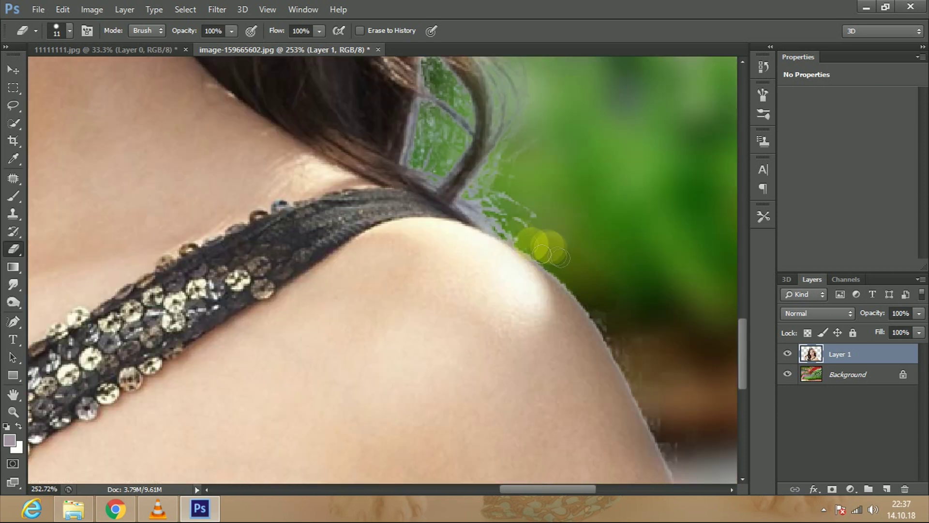
pyautogui.moveTo(514, 223)
pyautogui.mouseDown()
pyautogui.moveTo(622, 270)
pyautogui.moveTo(593, 303)
pyautogui.mouseUp()
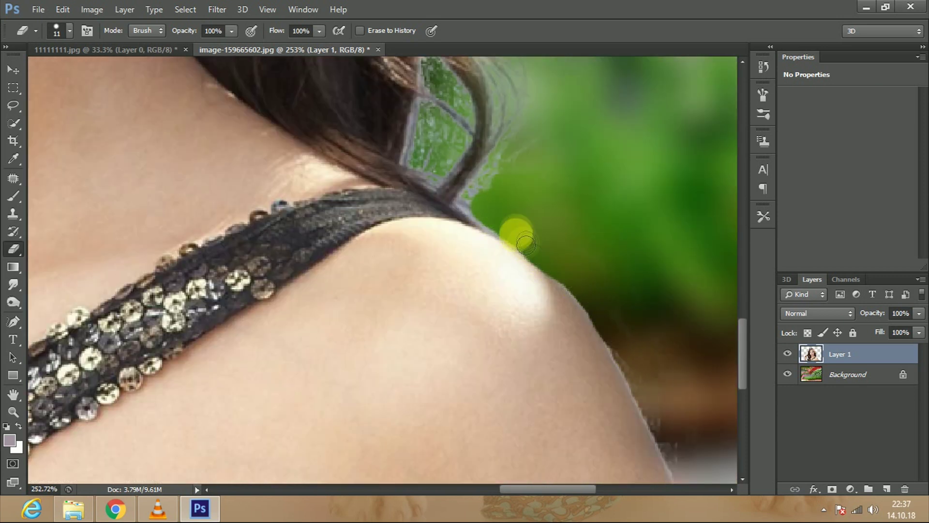
# Step: With a 44 brush, erase leftover pixels between hand and shoulder and along the wrist and hand
pyautogui.moveTo(649, 395); pyautogui.dragTo(581, 302)
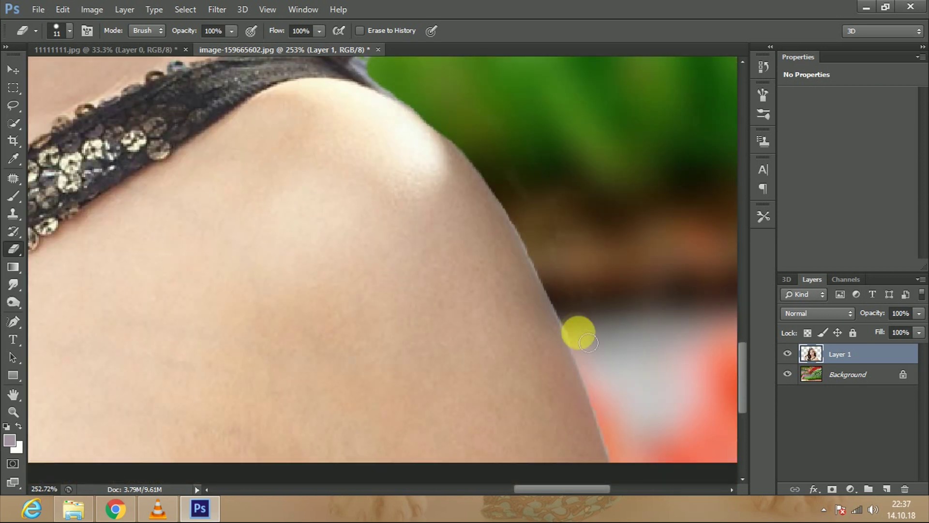
pyautogui.scroll(-5, 633, 415)
pyautogui.scroll(5, 494, 349)
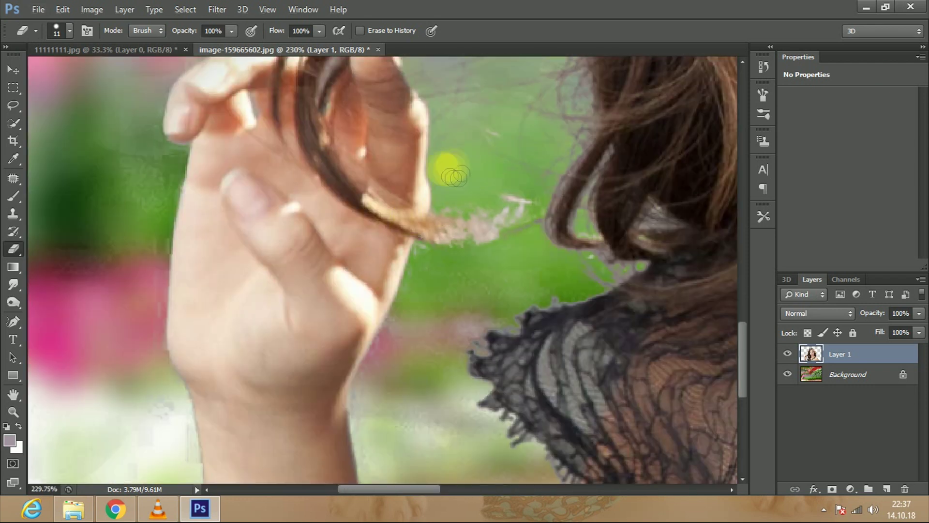
pyautogui.moveTo(493, 320); pyautogui.dragTo(457, 373)
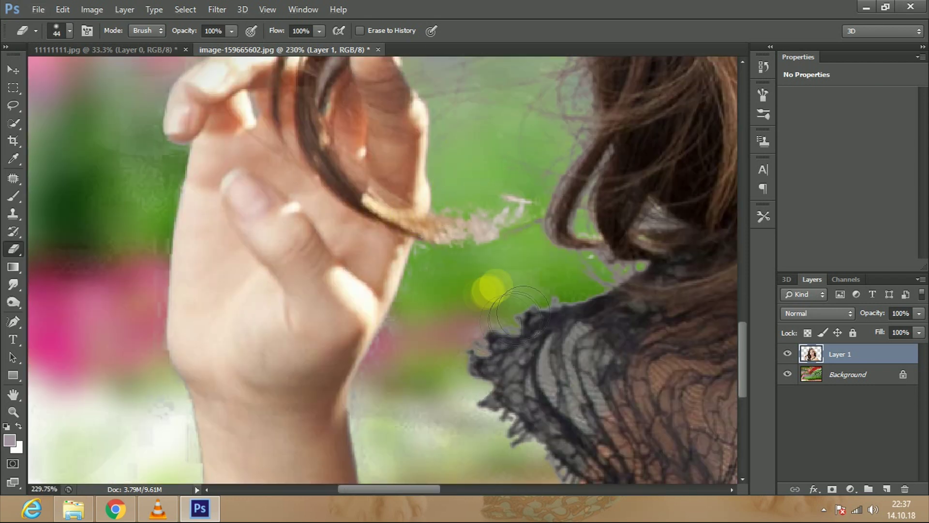
pyautogui.moveTo(508, 236)
pyautogui.mouseDown()
pyautogui.moveTo(442, 349)
pyautogui.moveTo(503, 480)
pyautogui.mouseUp()
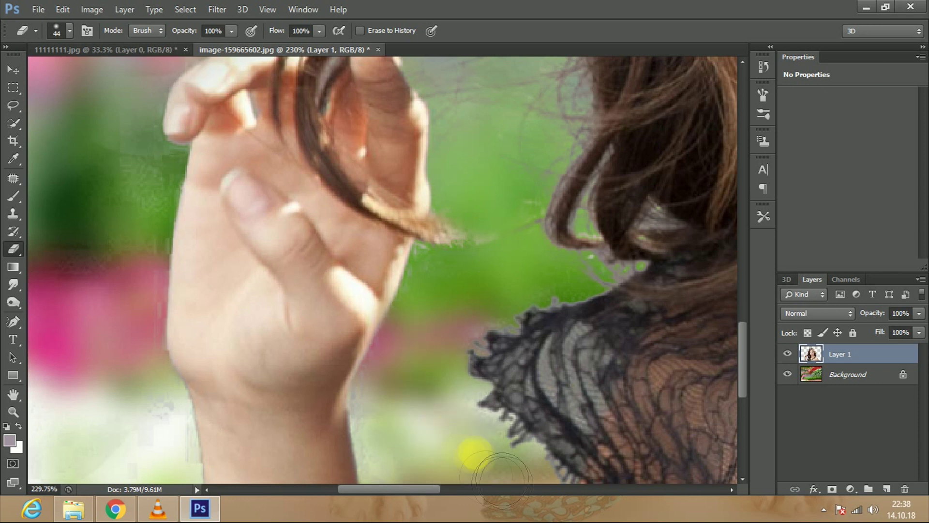
pyautogui.moveTo(410, 430); pyautogui.dragTo(414, 447)
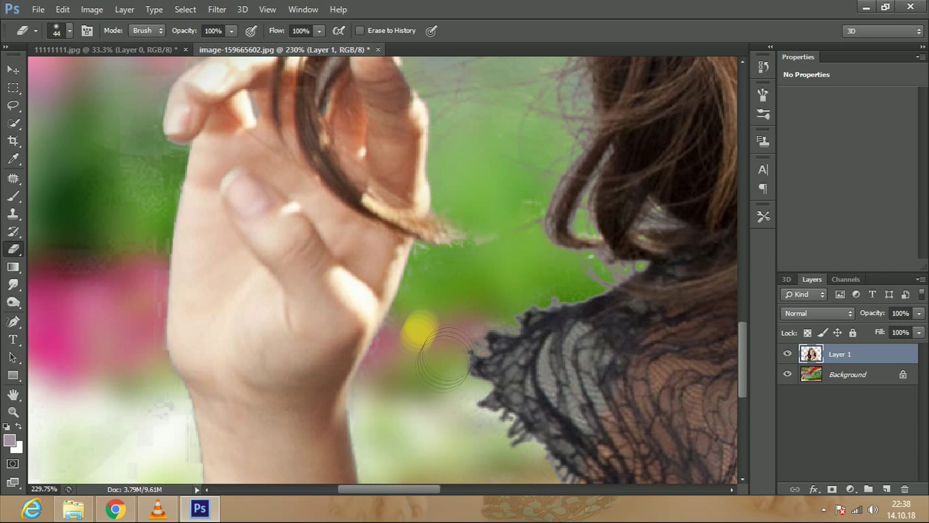
pyautogui.moveTo(490, 482); pyautogui.dragTo(347, 362)
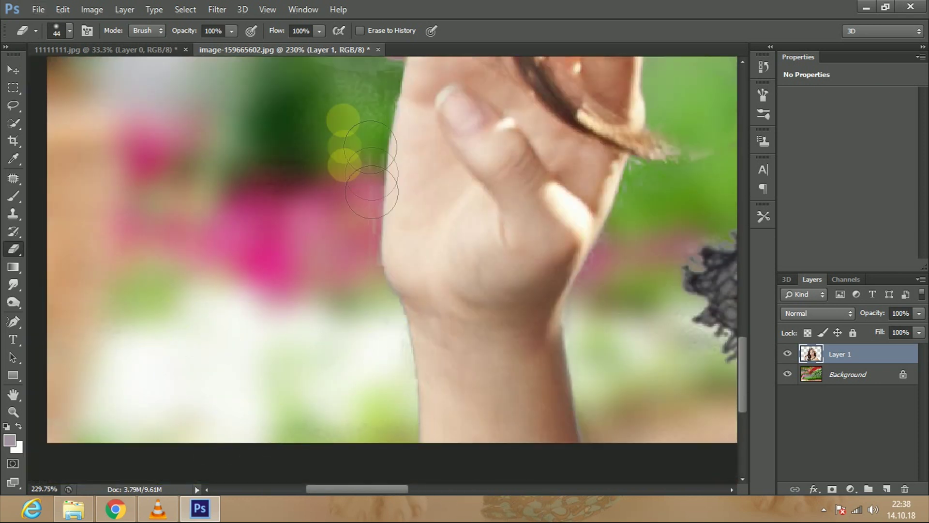
pyautogui.scroll(3, 332, 145)
# Step: Erase fringe beside the fingers, then drop the brush to 13 px for the fingertips
pyautogui.rightClick(345, 180)
pyautogui.moveTo(415, 384); pyautogui.dragTo(437, 426)
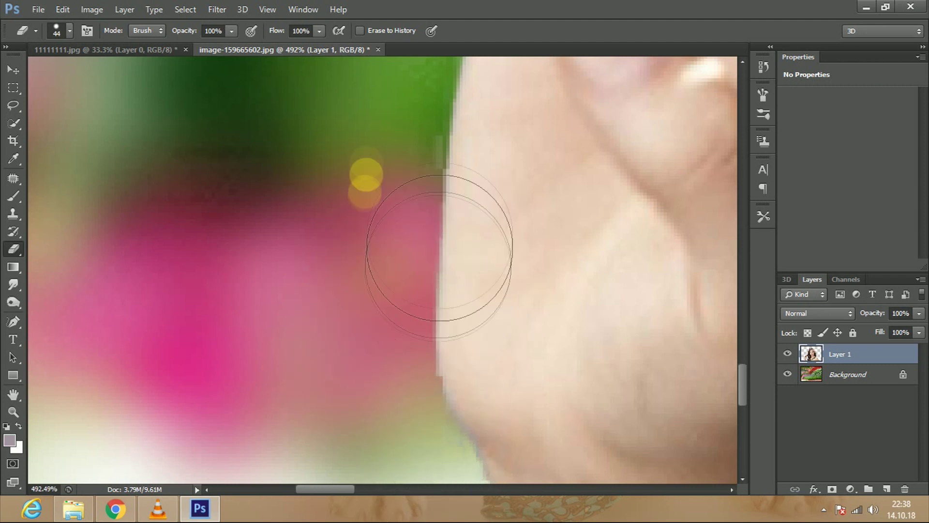
pyautogui.moveTo(440, 249); pyautogui.dragTo(536, 297)
pyautogui.moveTo(448, 301); pyautogui.dragTo(498, 308)
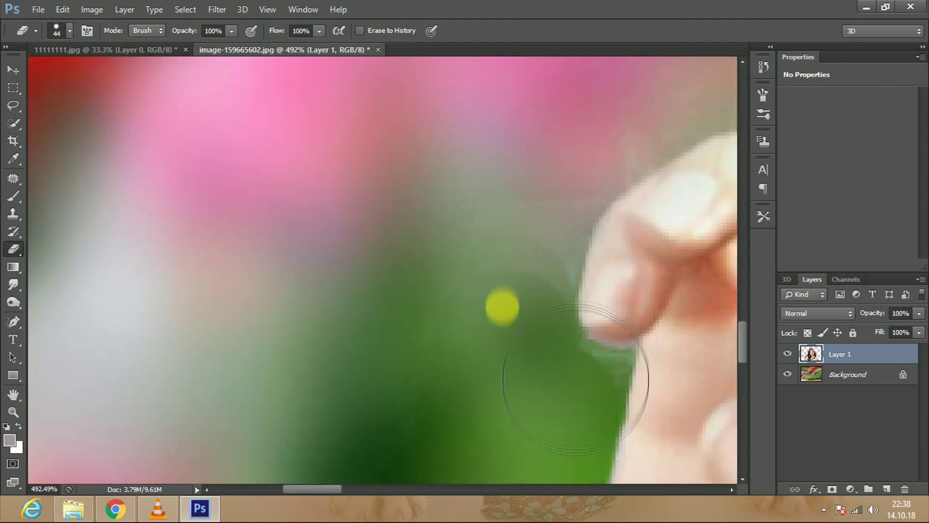
pyautogui.rightClick(592, 261)
pyautogui.moveTo(620, 289); pyautogui.dragTo(611, 291)
pyautogui.click(597, 310)
# Step: Set the eraser to 78 px and inspect stretches of hair against the green and pink background
pyautogui.moveTo(601, 369)
pyautogui.mouseDown()
pyautogui.moveTo(432, 322)
pyautogui.moveTo(571, 187)
pyautogui.mouseUp()
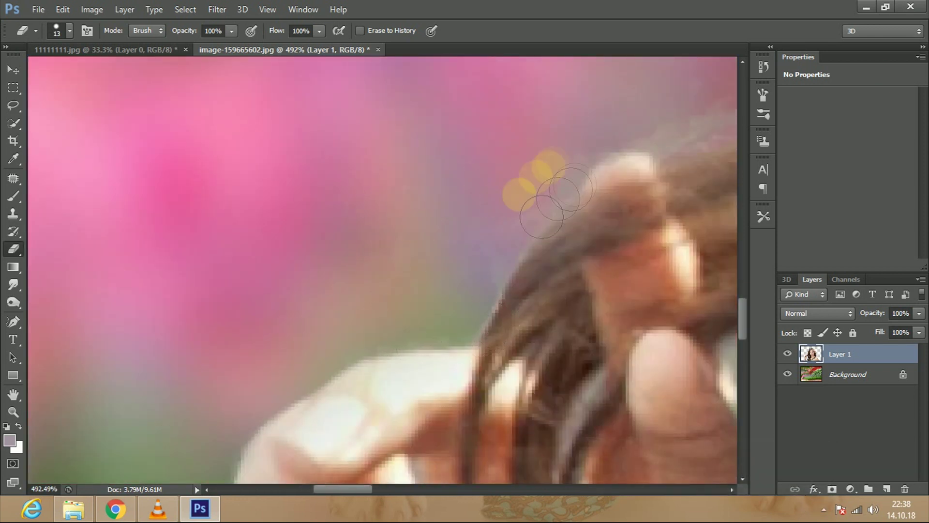
pyautogui.moveTo(491, 272); pyautogui.dragTo(479, 301)
pyautogui.rightClick(544, 263)
pyautogui.click(497, 358)
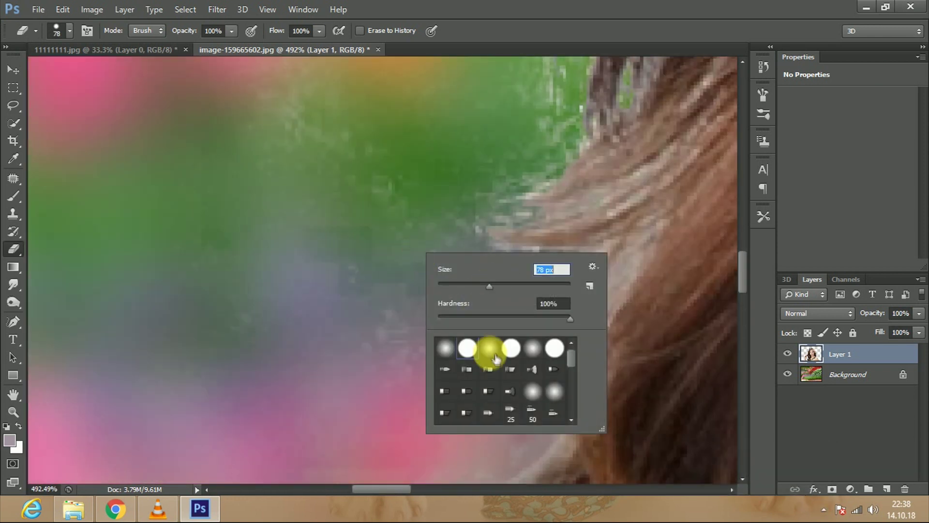
pyautogui.click(252, 279)
pyautogui.moveTo(394, 156); pyautogui.dragTo(301, 217)
pyautogui.moveTo(498, 80)
pyautogui.mouseDown()
pyautogui.moveTo(477, 144)
pyautogui.moveTo(365, 292)
pyautogui.mouseUp()
pyautogui.moveTo(290, 245); pyautogui.dragTo(379, 213)
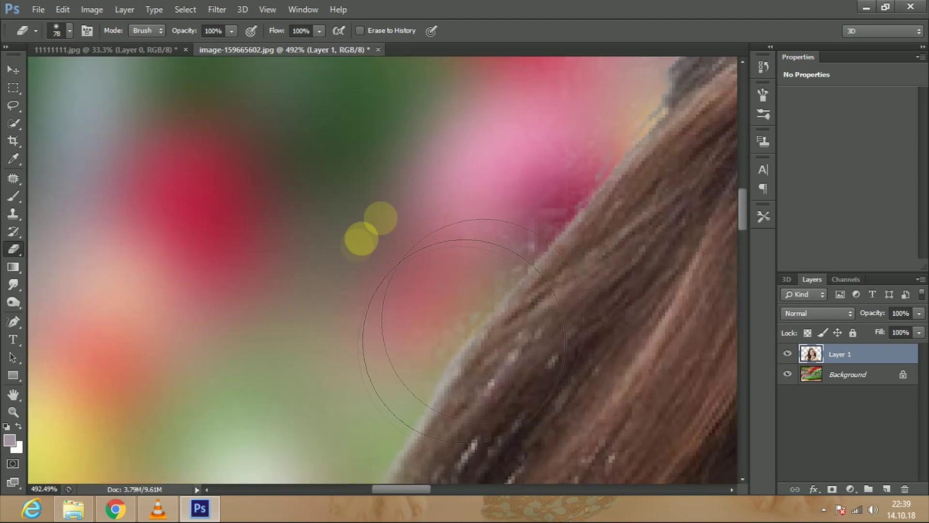
pyautogui.moveTo(573, 245)
pyautogui.mouseDown()
pyautogui.moveTo(405, 269)
pyautogui.moveTo(339, 387)
pyautogui.mouseUp()
pyautogui.scroll(1, 382, 272)
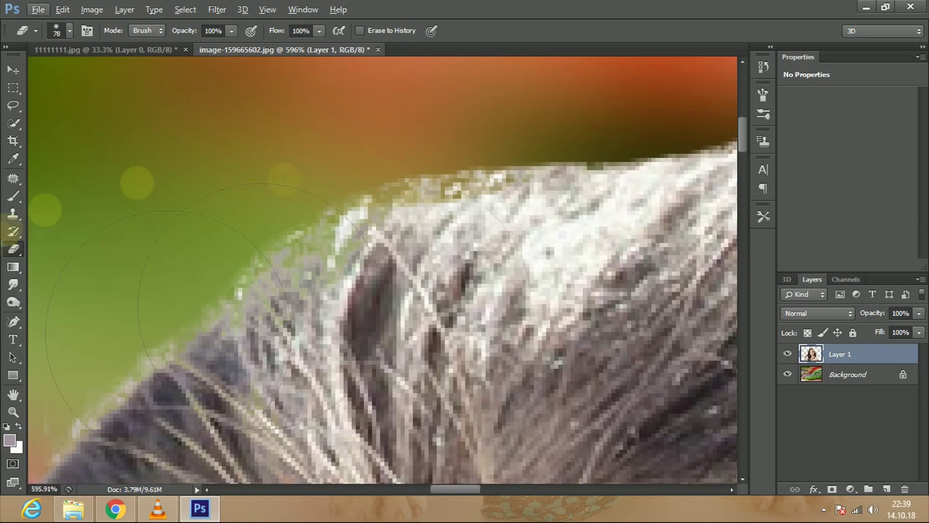
# Step: Use the Clone Stamp, sampling inside the hair, to paint hair texture over the rough edges
pyautogui.click(13, 214)
pyautogui.keyDown('alt'); pyautogui.click(287, 376); pyautogui.keyUp('alt')
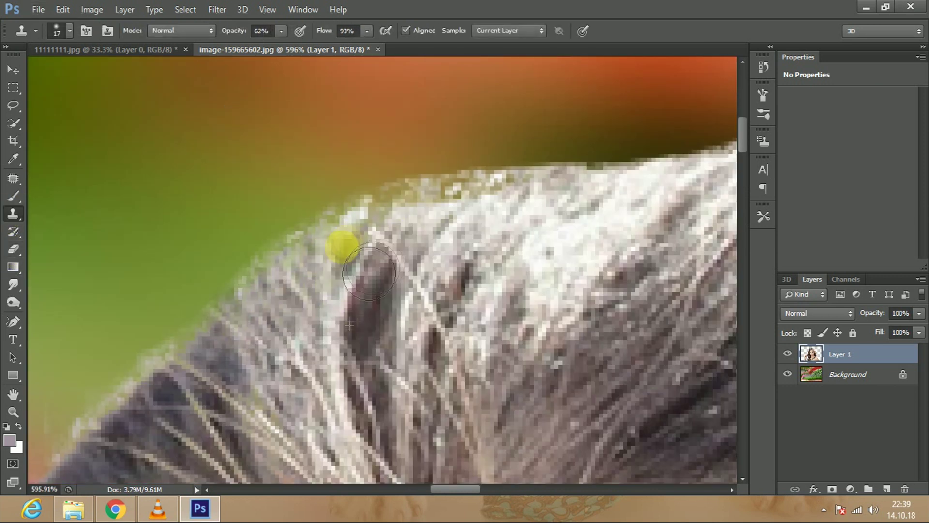
pyautogui.moveTo(339, 243); pyautogui.dragTo(368, 238)
pyautogui.moveTo(394, 266); pyautogui.dragTo(481, 220)
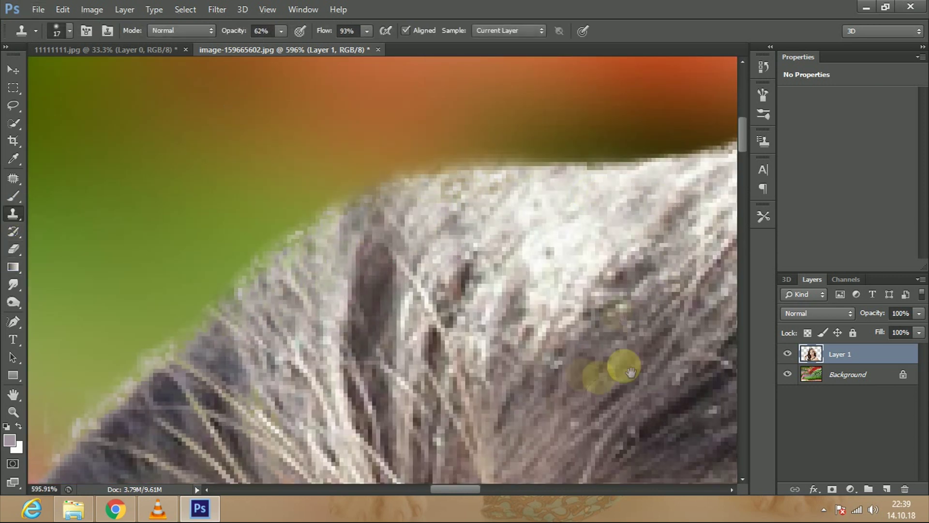
pyautogui.moveTo(606, 369); pyautogui.dragTo(501, 173)
pyautogui.scroll(-2, 581, 208)
pyautogui.scroll(-2, 450, 338)
pyautogui.scroll(-2, 448, 240)
# Step: Raise the portrait's Exposure gamma correction to 1.10
pyautogui.scroll(-3, 448, 240)
pyautogui.press('v')
pyautogui.click(92, 9)
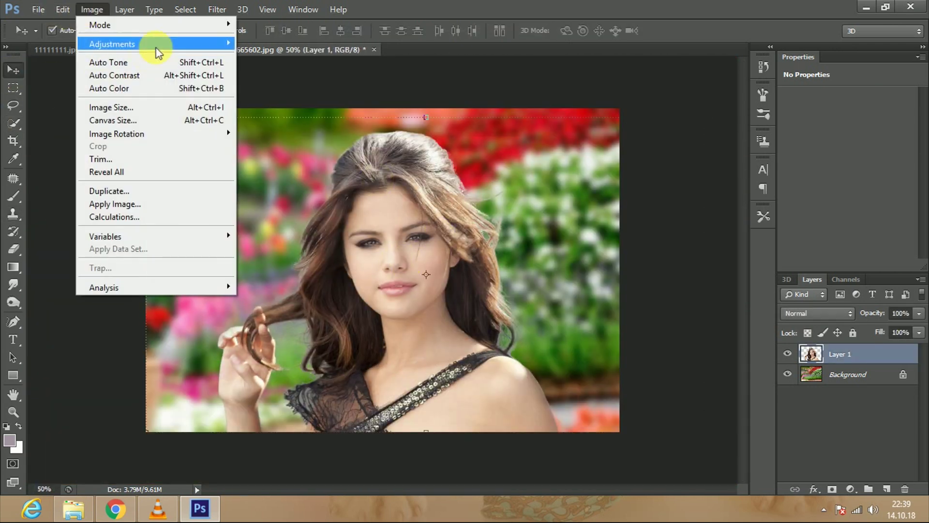
pyautogui.click(329, 75)
pyautogui.moveTo(775, 301); pyautogui.dragTo(771, 301)
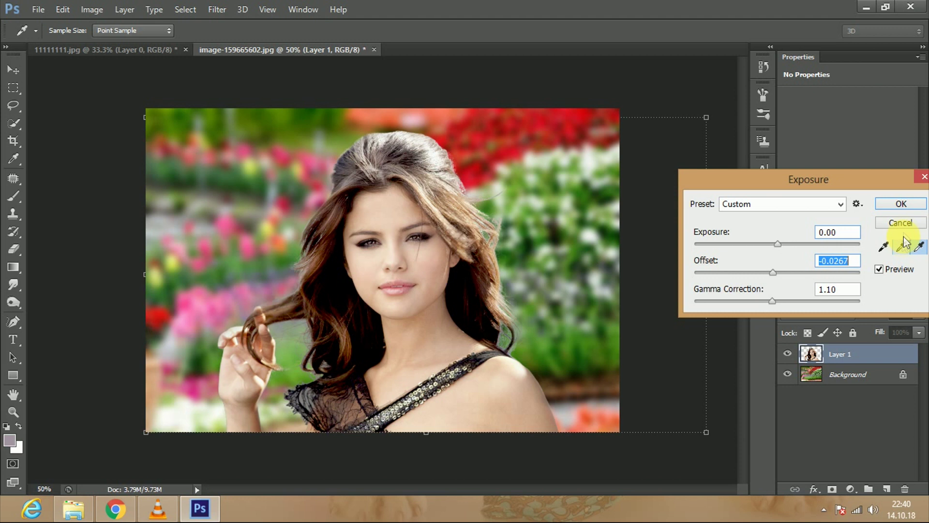
pyautogui.click(901, 204)
# Step: Apply Color Balance, then lift the Curves midtone point from 116 to 127
pyautogui.hotkey('ctrl', 'b')
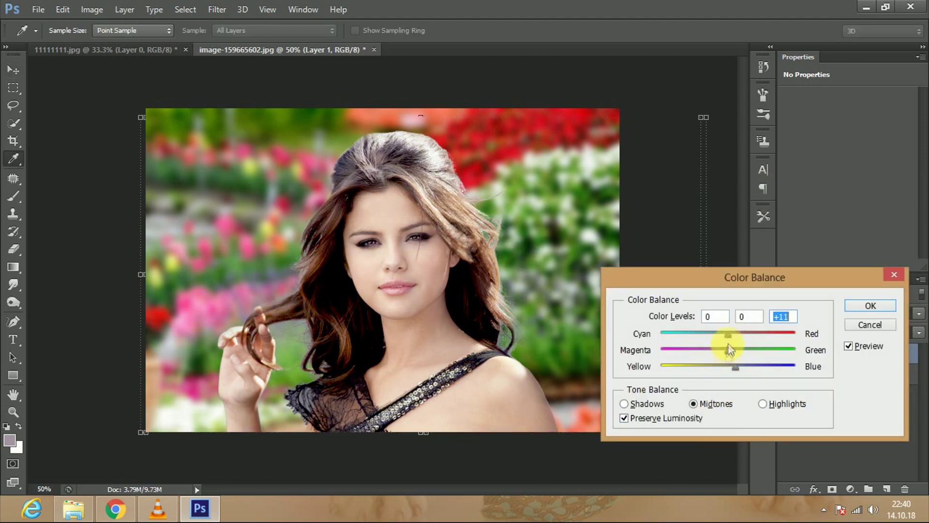
pyautogui.click(858, 310)
pyautogui.hotkey('ctrl', 'm')
pyautogui.moveTo(722, 213); pyautogui.dragTo(723, 204)
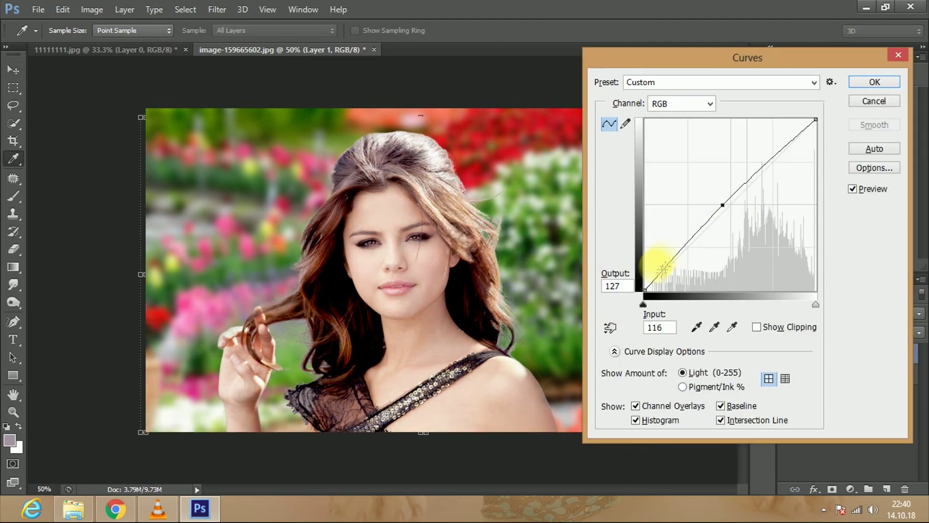
pyautogui.press('Return')
# Step: Apply Auto Color to the portrait
pyautogui.press('v')
pyautogui.click(92, 9)
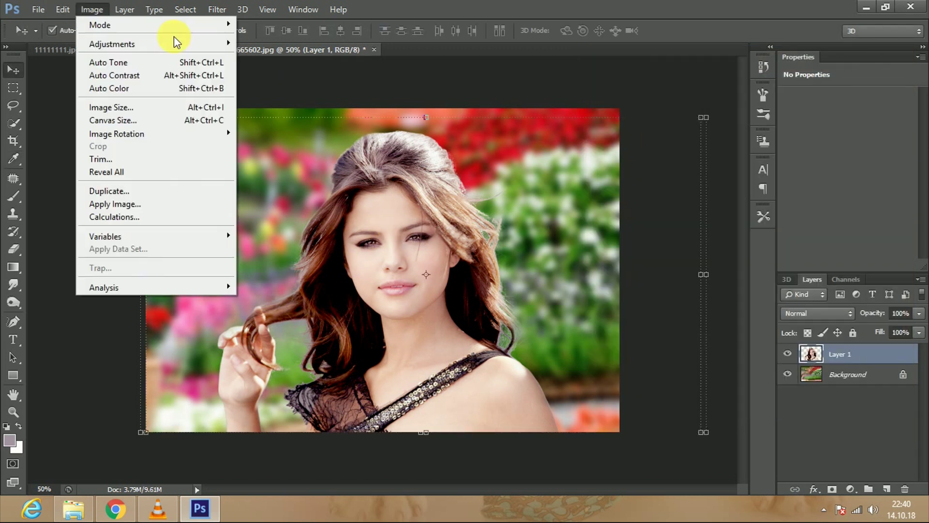
pyautogui.click(145, 80)
pyautogui.click(92, 9)
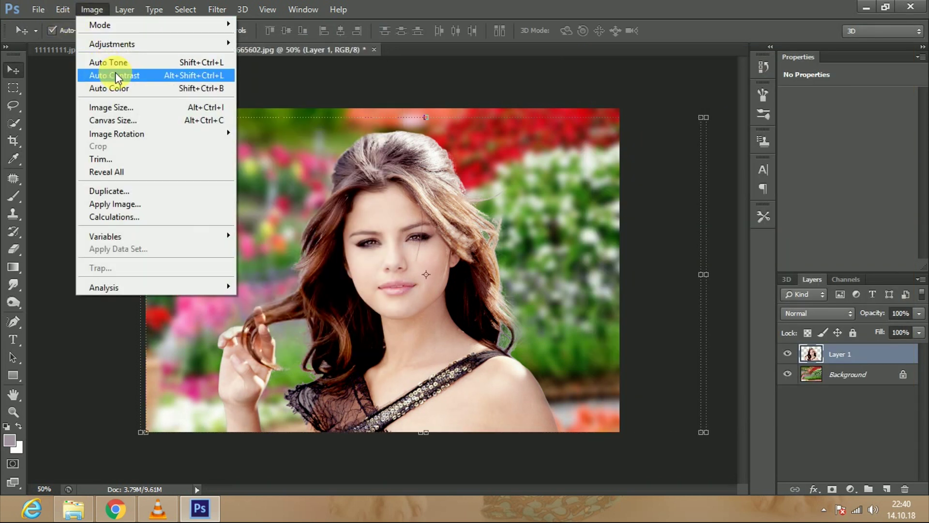
pyautogui.click(129, 89)
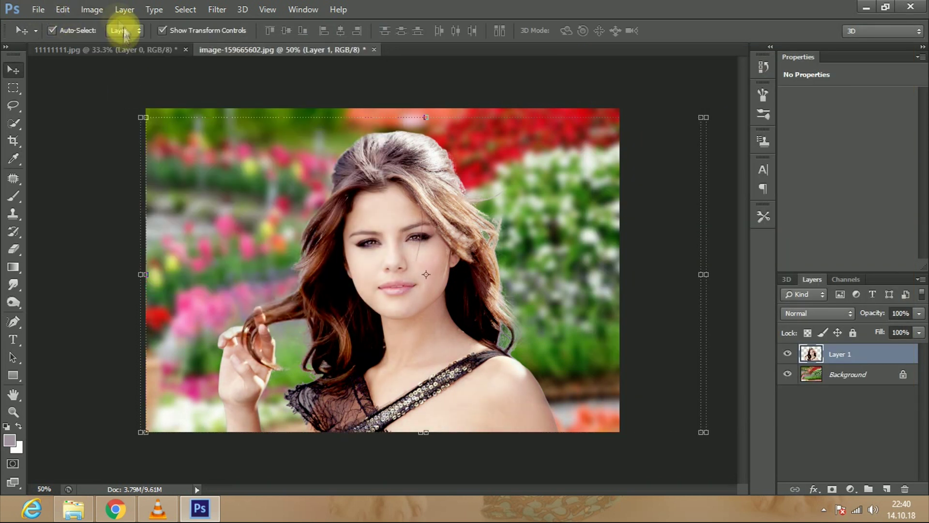
pyautogui.click(92, 9)
# Step: Set Exposure gamma to 1.10 and enlarge the image to 2393 × 1635 pixels
pyautogui.click(266, 82)
pyautogui.moveTo(778, 272); pyautogui.dragTo(771, 301)
pyautogui.click(892, 202)
pyautogui.click(92, 9)
pyautogui.click(97, 108)
pyautogui.write('2393')
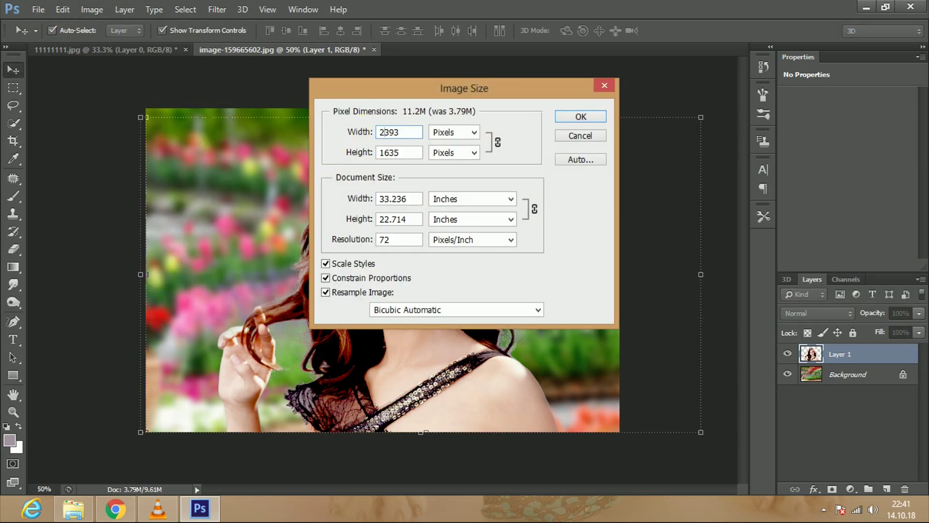
pyautogui.click(594, 118)
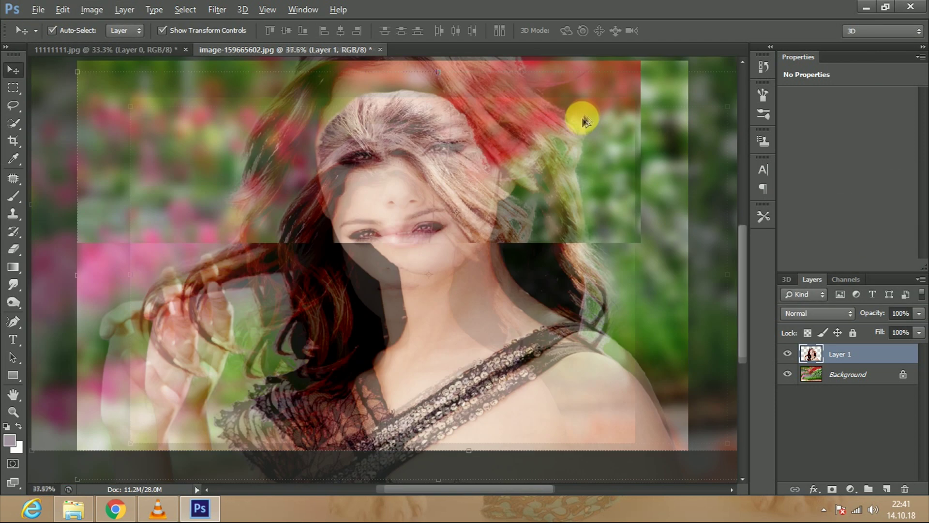
# Step: Save a JPEG copy named 'Its my new video'
pyautogui.click(38, 9)
pyautogui.click(175, 177)
pyautogui.click(494, 325)
pyautogui.click(504, 194)
pyautogui.write('I')
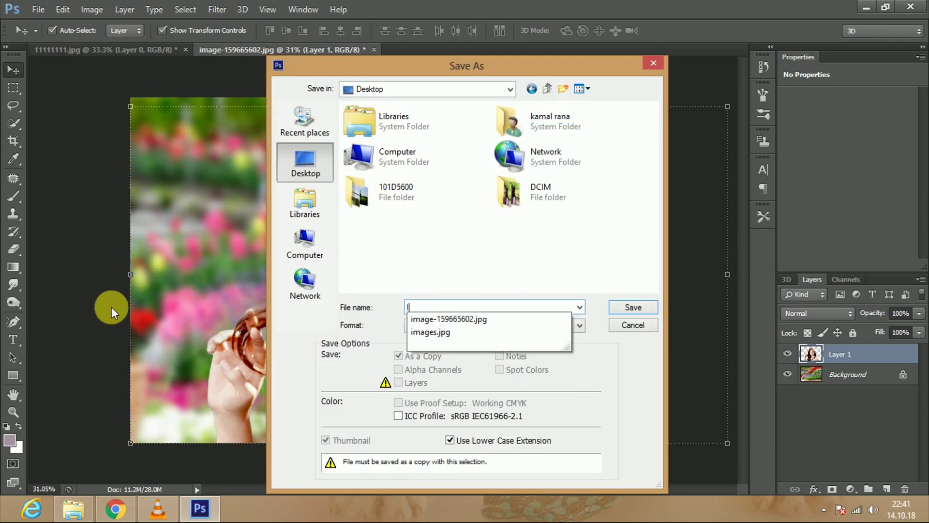
pyautogui.write('ts my new video')
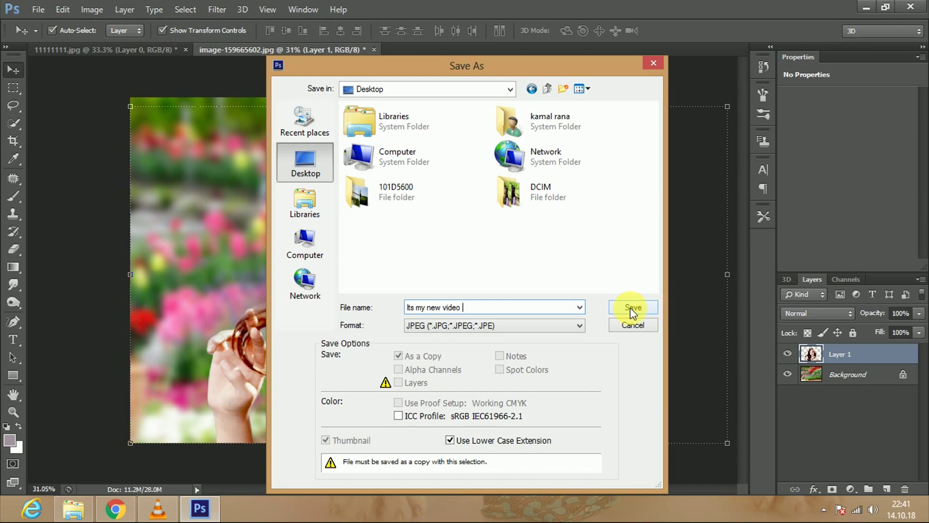